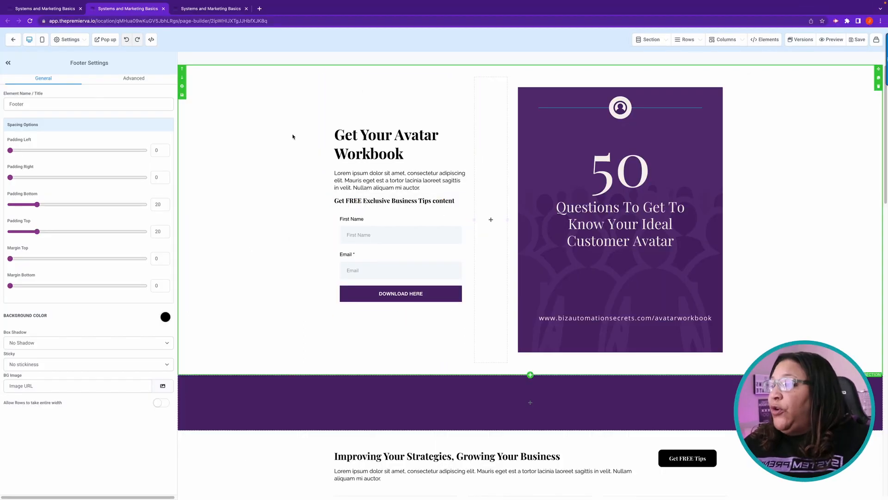
- Set the mobile font size of the "Get Your Avatar Workbook" headline to 42 and save the page
left_click(361, 135)
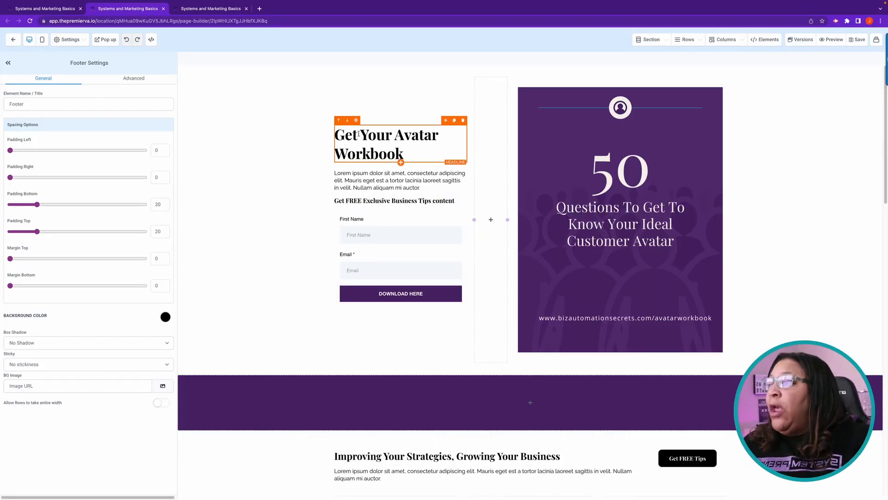
left_click(360, 135)
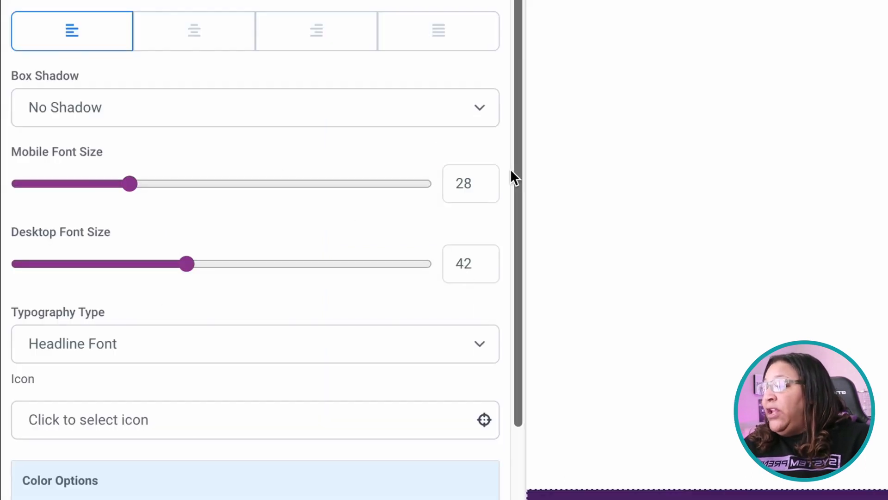
left_click(476, 183)
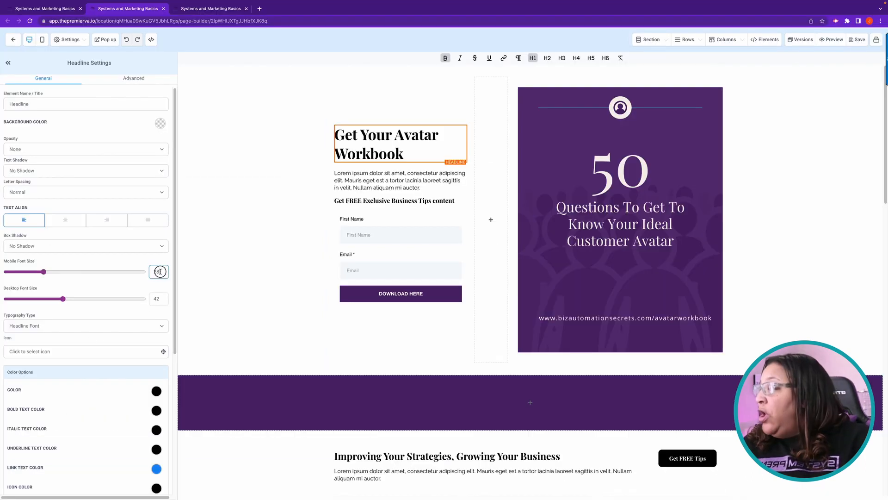
left_click_drag(160, 271, 147, 273)
type("42")
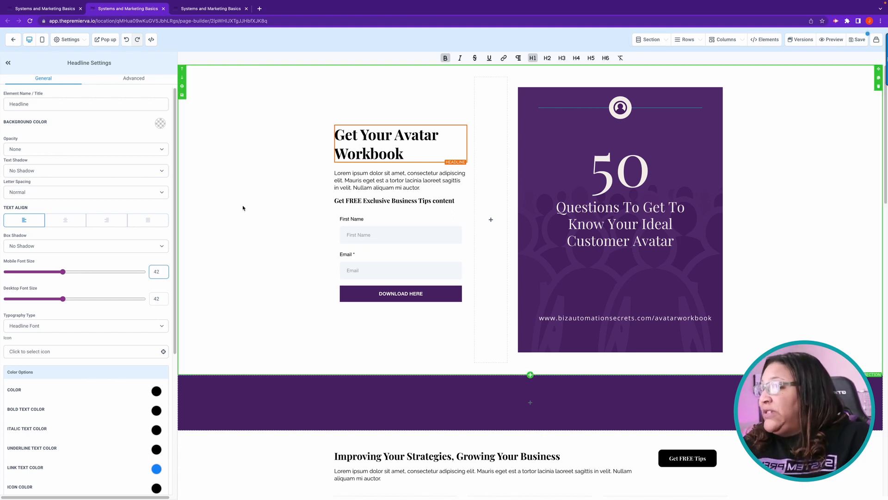
left_click(255, 215)
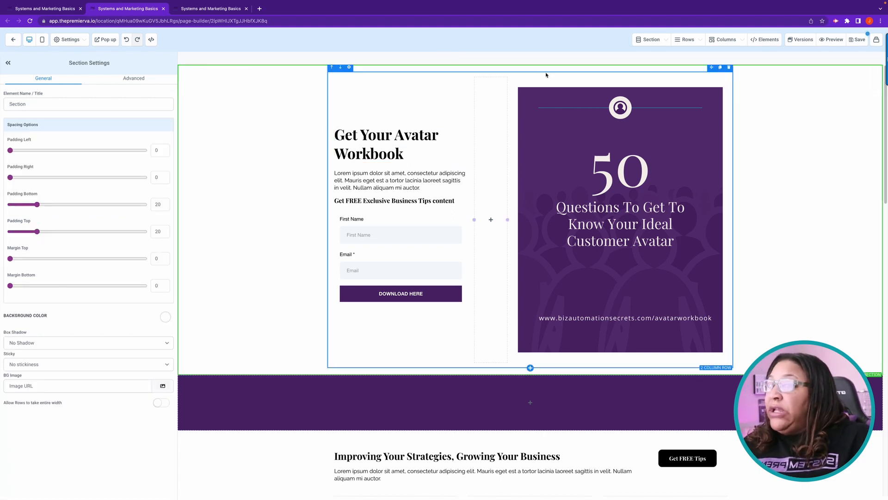
left_click(859, 40)
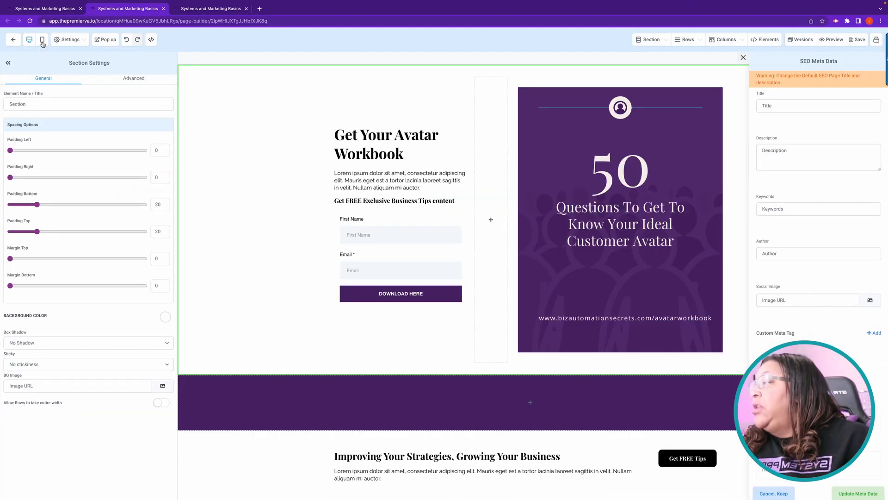
- Switch the page to mobile view and examine its layout down to the footer, comparing it with the desktop view
left_click(208, 205)
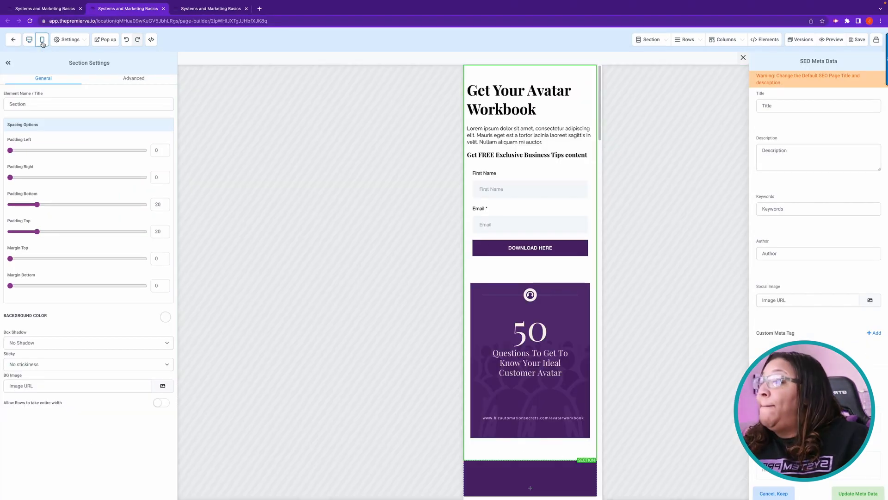
scroll(569, 208, "down", 10)
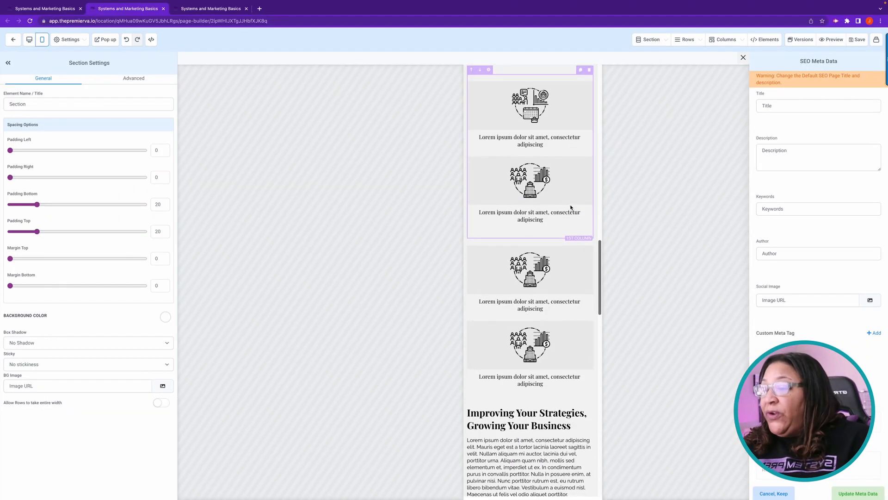
scroll(569, 208, "down", 9)
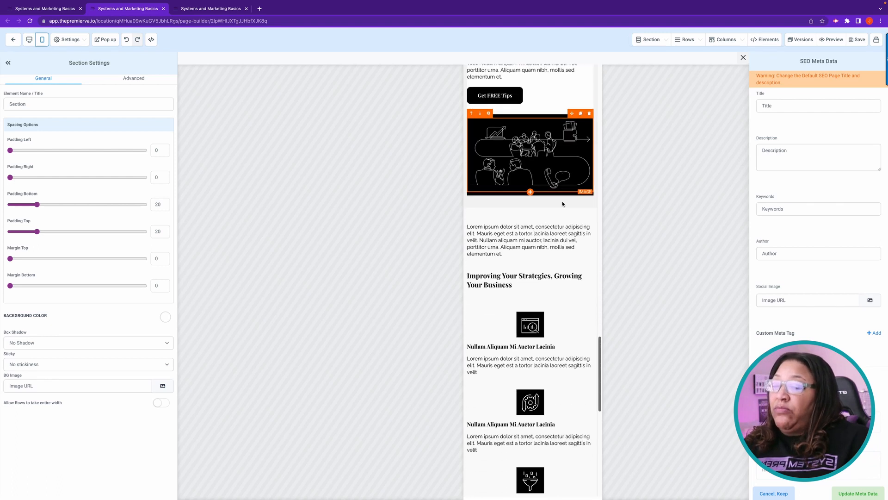
scroll(561, 203, "down", 8)
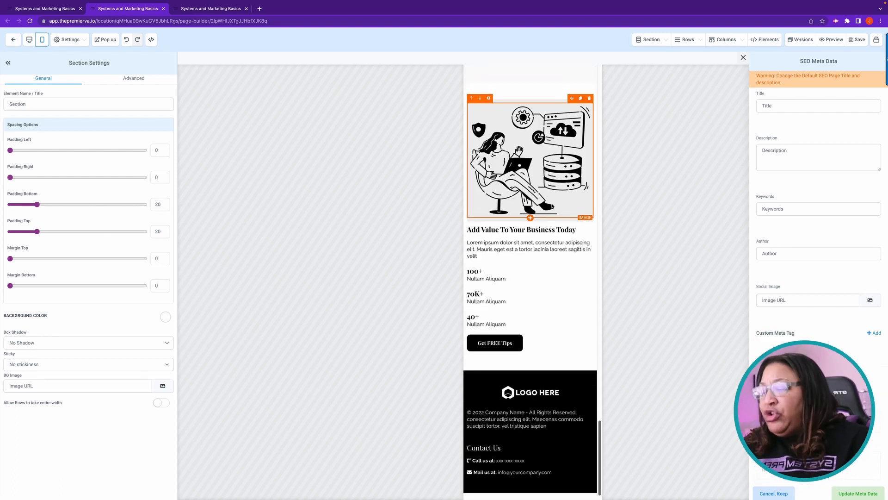
scroll(552, 206, "up", 12)
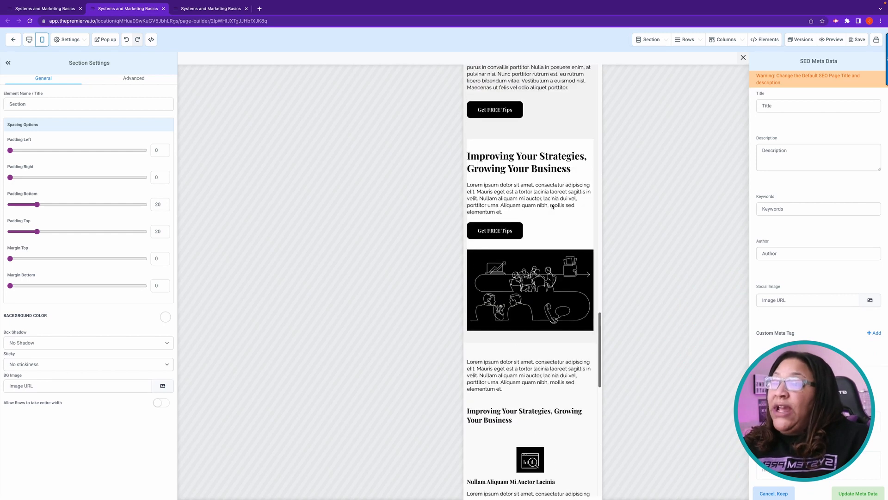
scroll(554, 205, "down", 6)
scroll(554, 205, "down", 6)
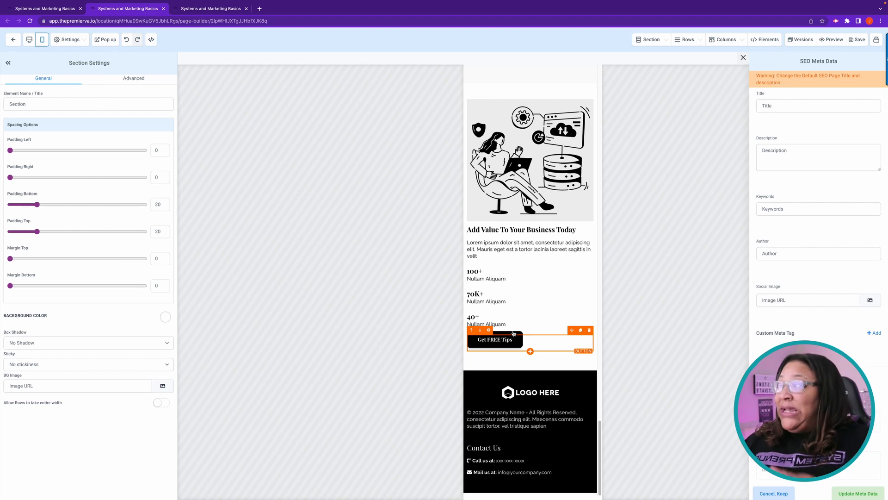
left_click(30, 39)
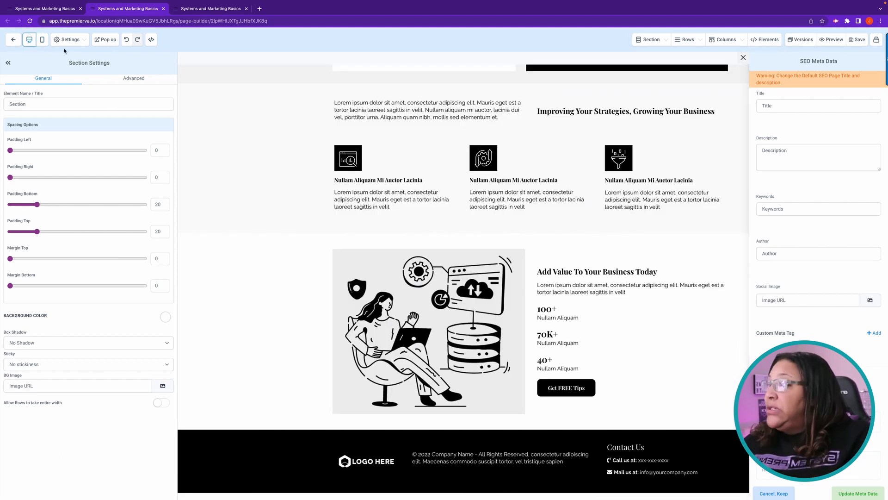
left_click(42, 39)
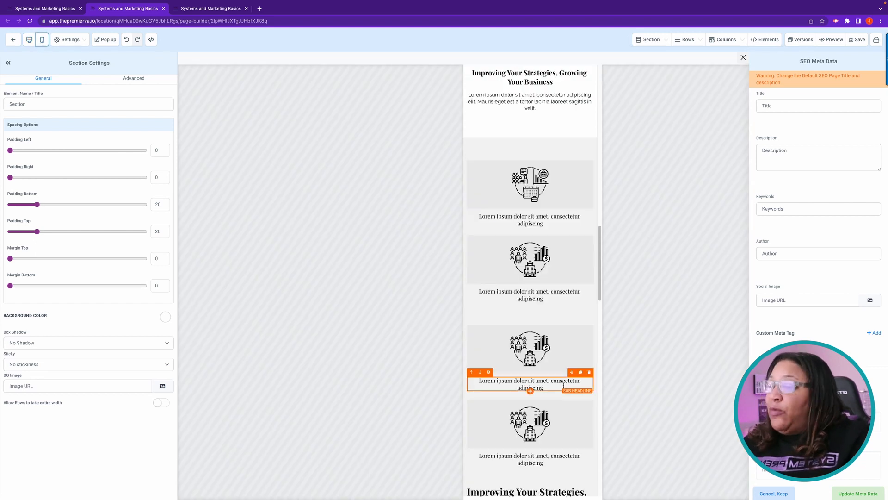
scroll(558, 333, "down", 10)
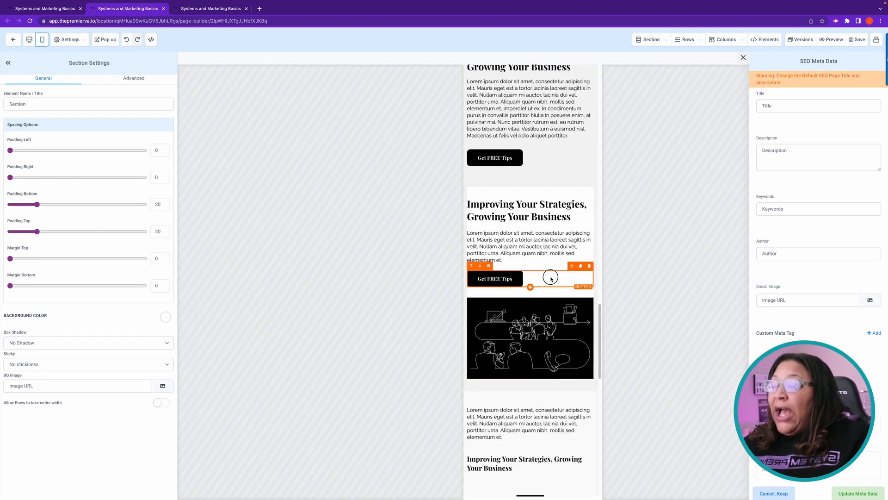
- Rename the "Get FREE Tips" button above the black meeting illustration as "DESKTOP VIEW Button"
left_click(551, 278)
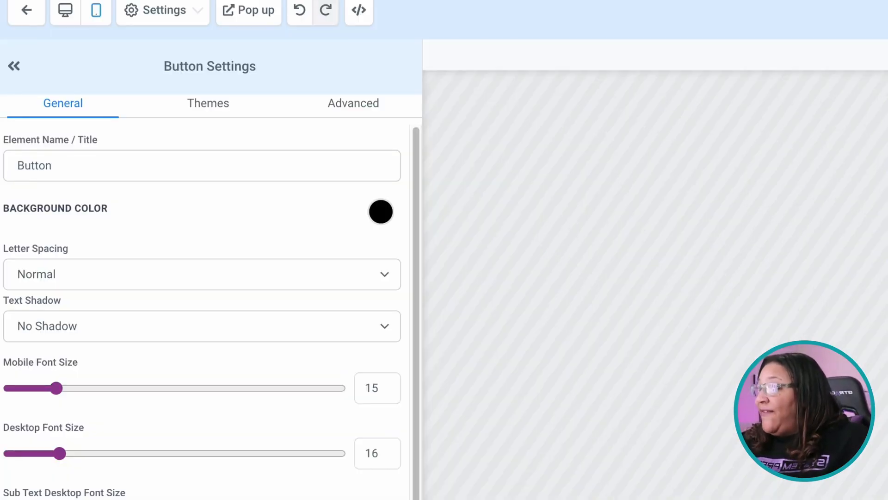
left_click(19, 165)
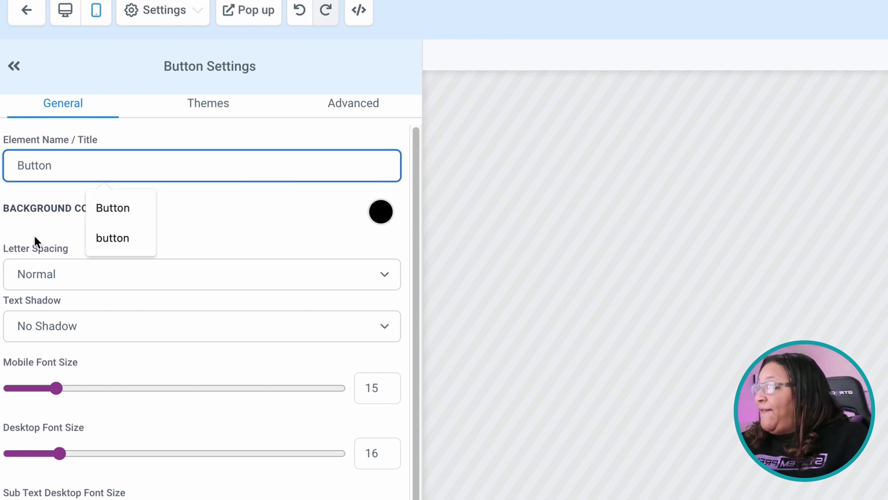
type("D")
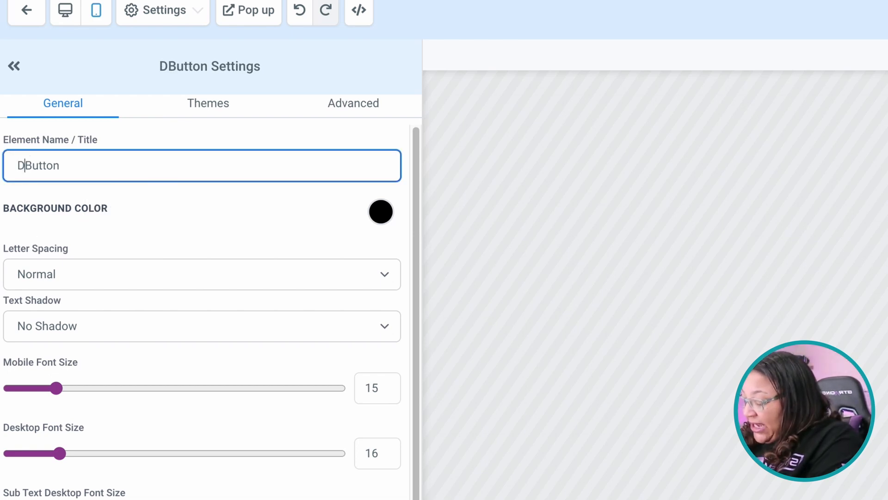
type("ESKTOP ")
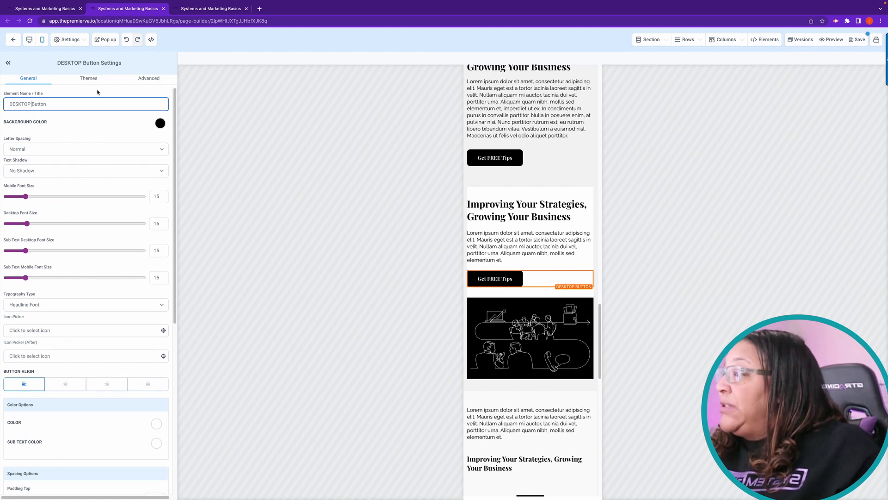
type(" V")
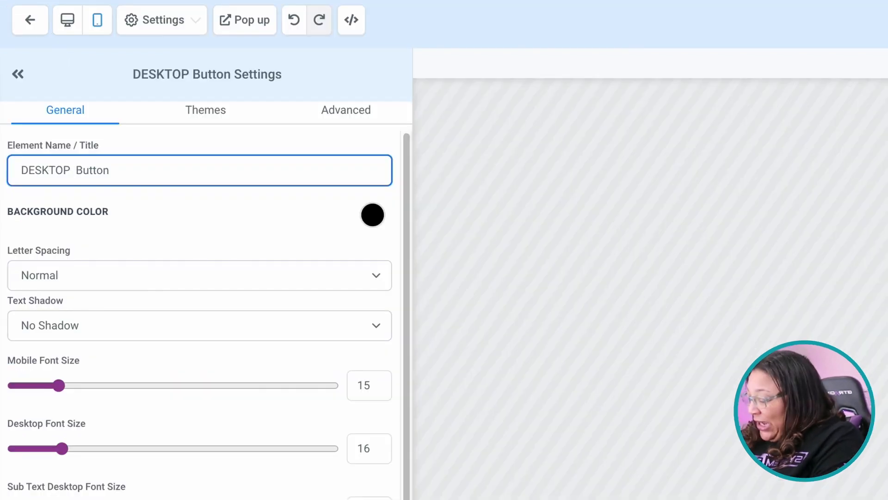
type("IEW")
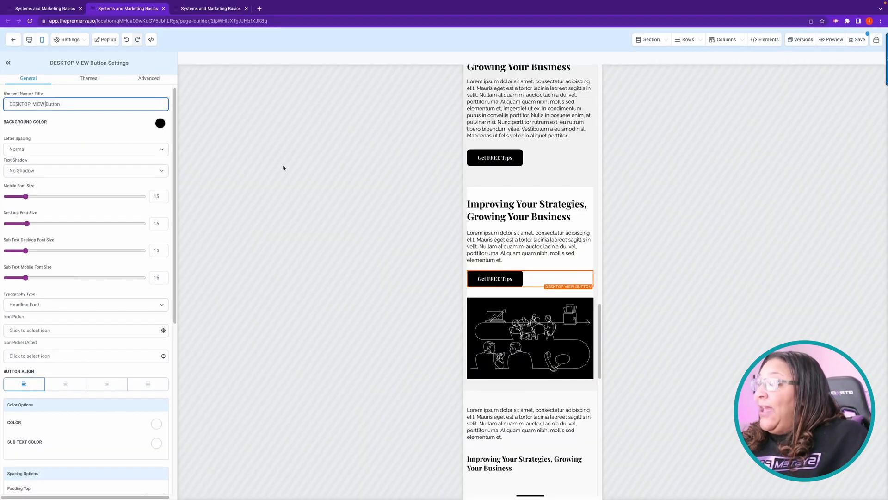
left_click(287, 192)
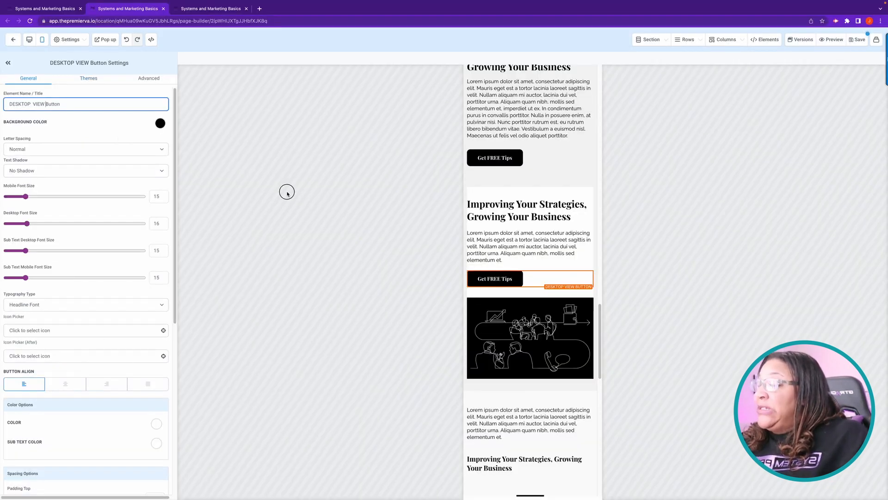
- Duplicate the DESKTOP VIEW button and turn off mobile visibility for one of the two, leaving it for desktop only
mouse_move(574, 278)
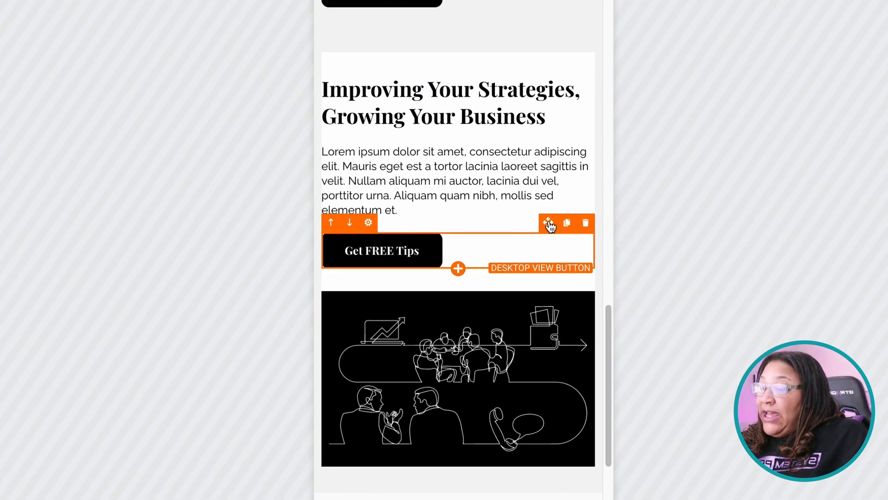
left_click(567, 222)
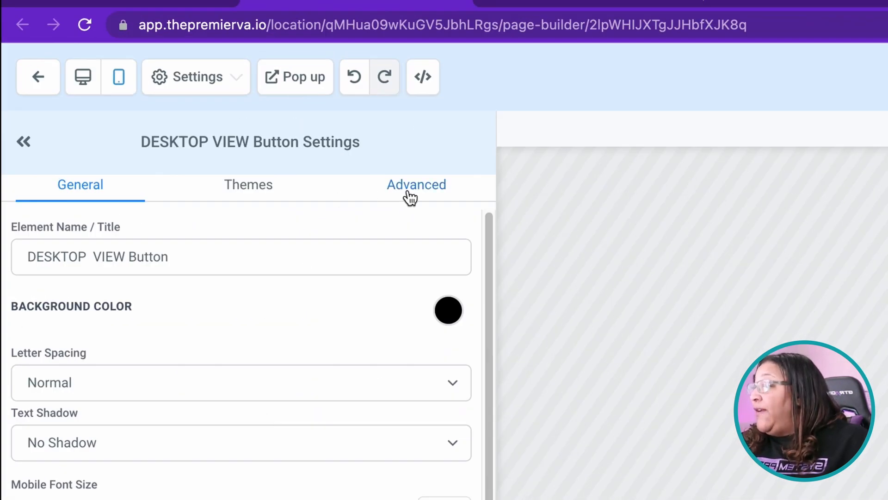
left_click(407, 197)
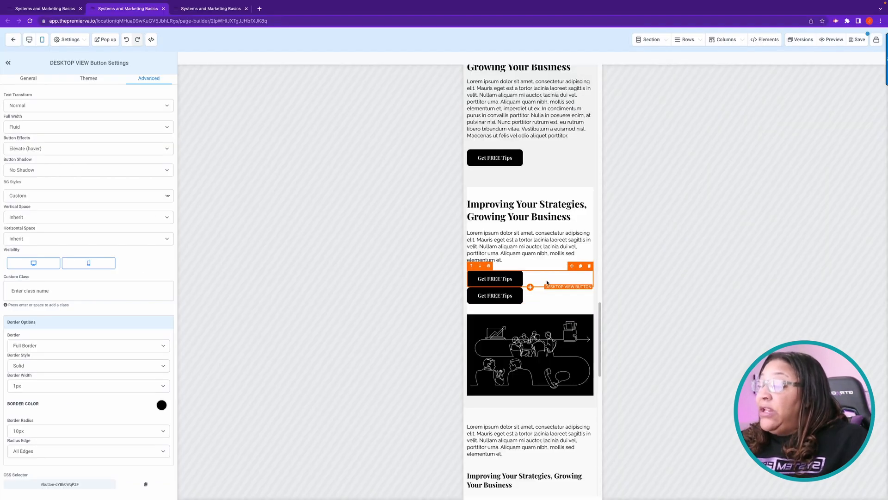
left_click(88, 267)
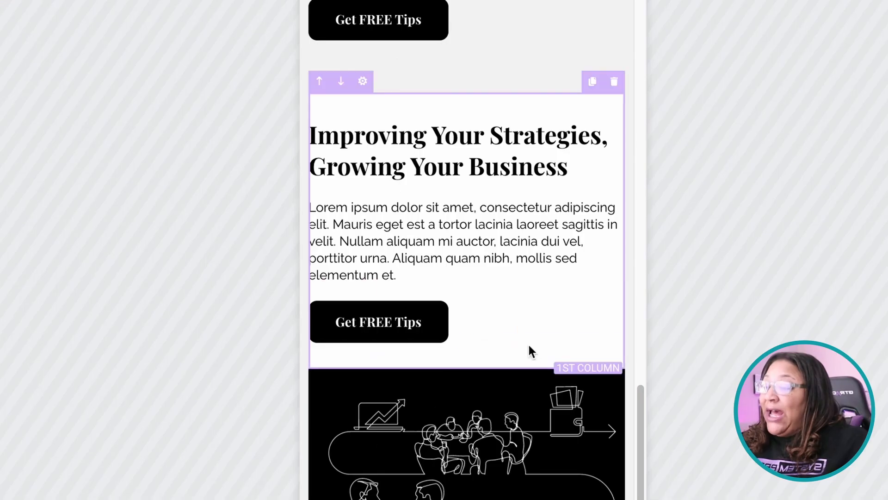
- Turn off desktop visibility for the other copy of the button and rename it "MOBILE VIEW Button"
left_click(552, 279)
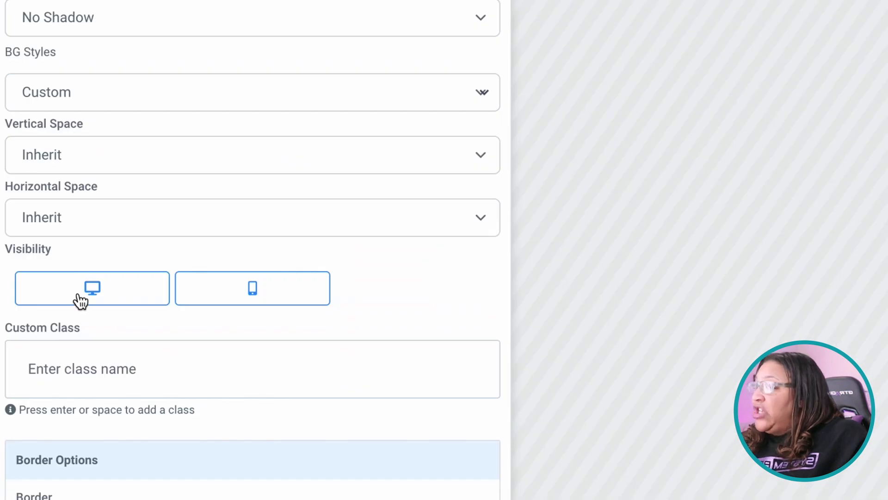
left_click(28, 267)
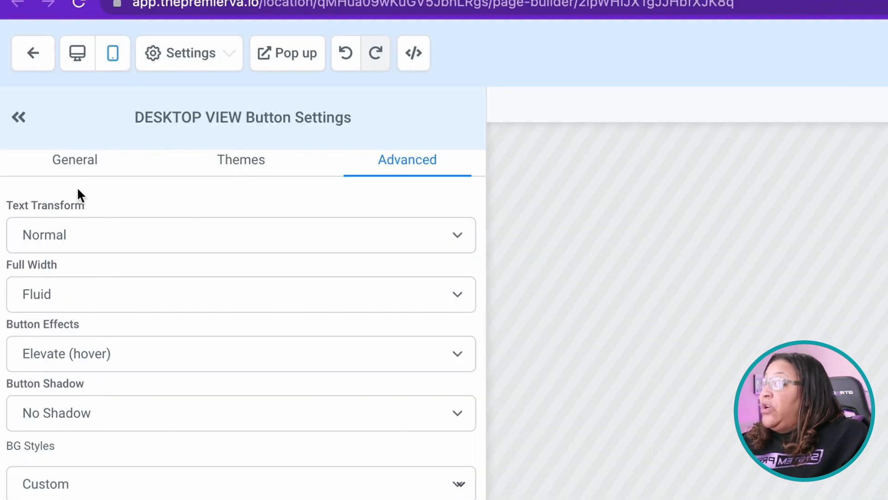
left_click(75, 160)
left_click_drag(82, 232, 3, 236)
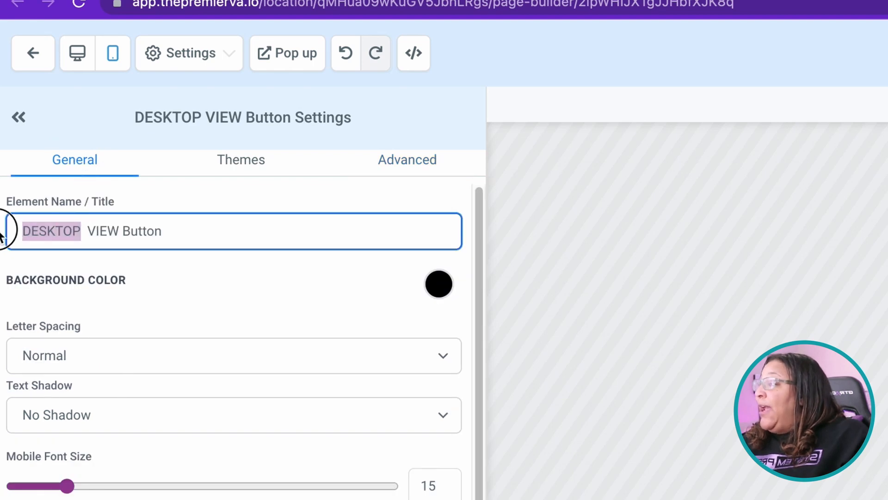
type("MO")
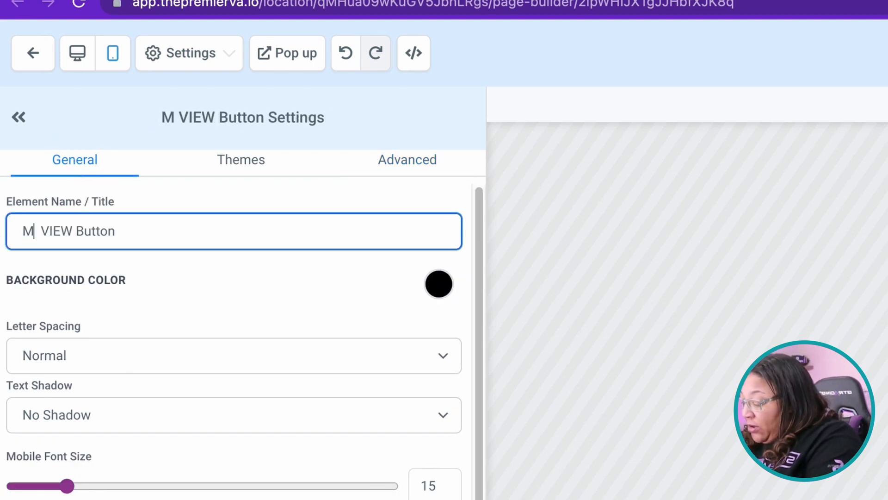
type("BILE")
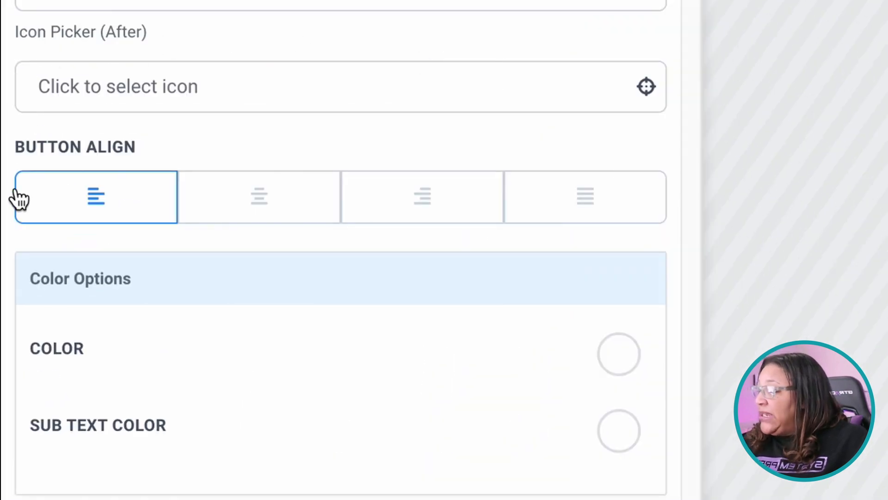
- Try right alignment on the MOBILE VIEW button and settle on center alignment
left_click(418, 214)
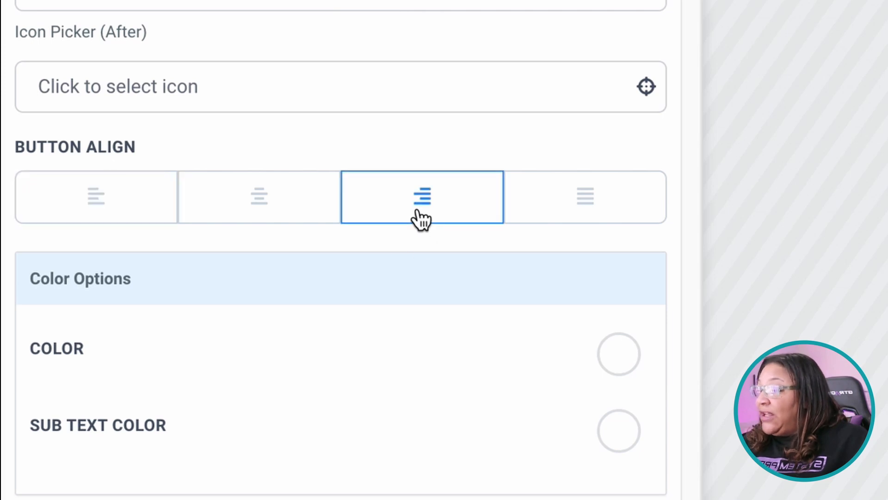
left_click(254, 201)
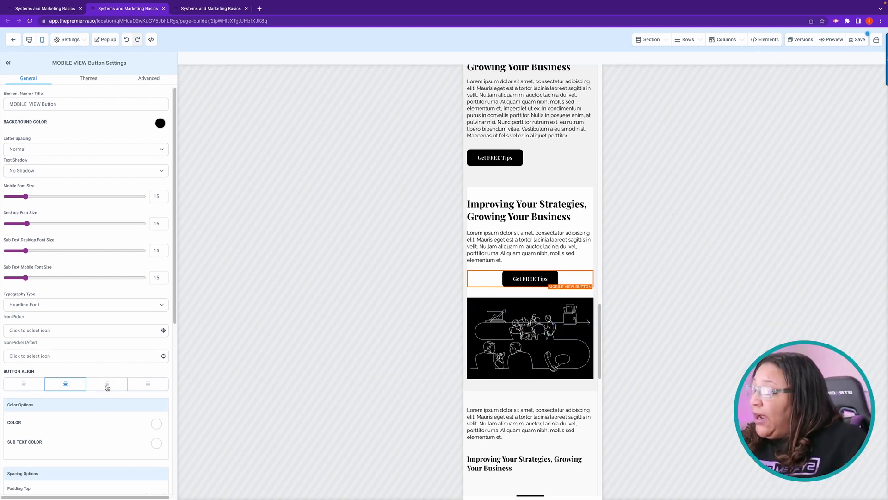
left_click(107, 387)
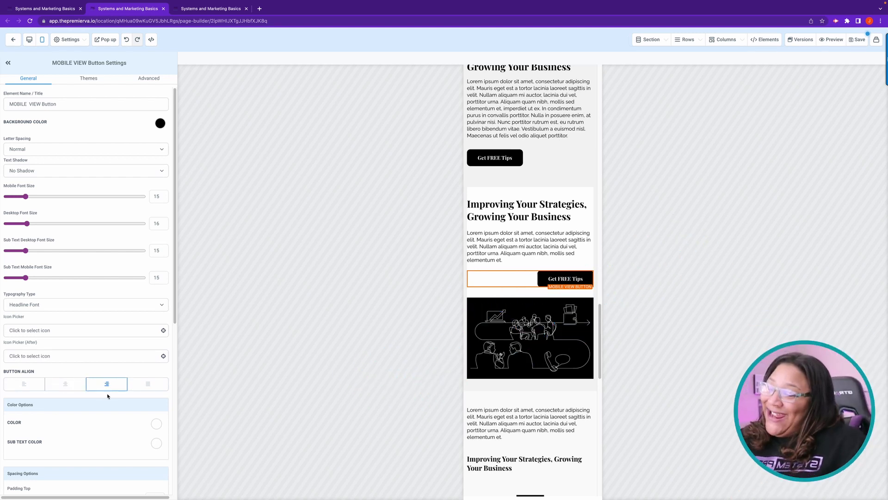
left_click(60, 388)
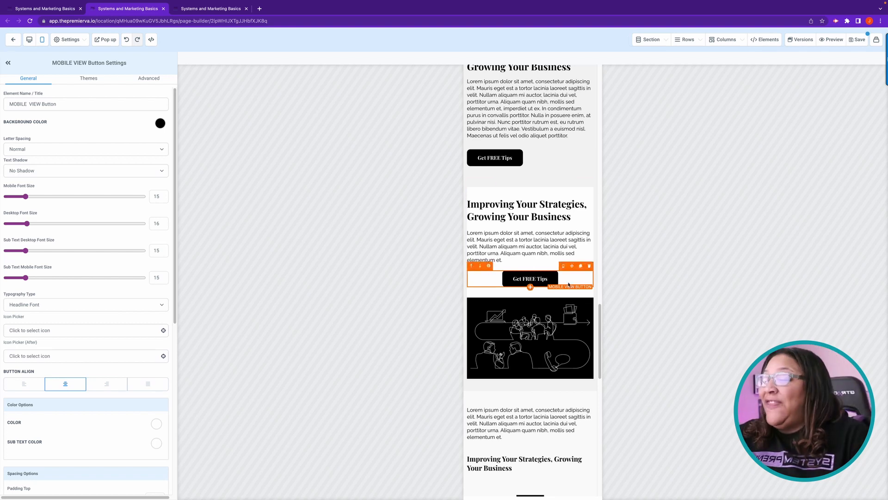
- Save the page and rename the "Get Your Avatar Workbook" headline as "Desktop Headline"
left_click(866, 41)
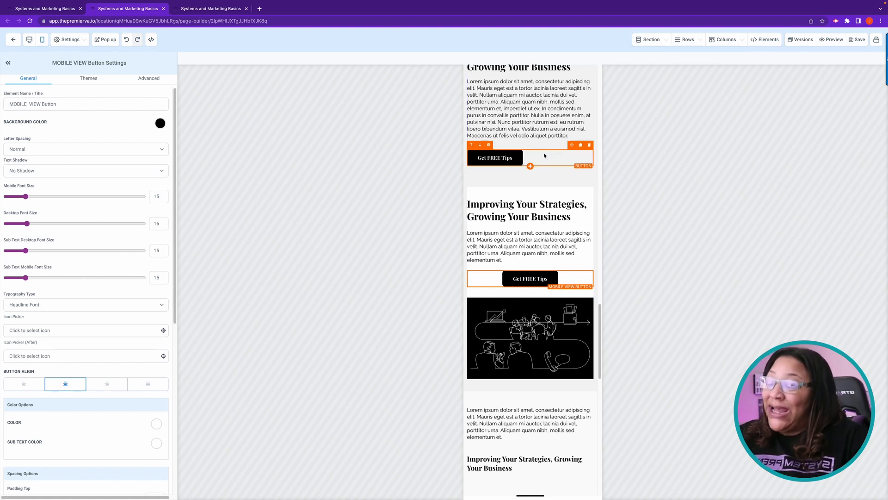
scroll(548, 158, "up", 10)
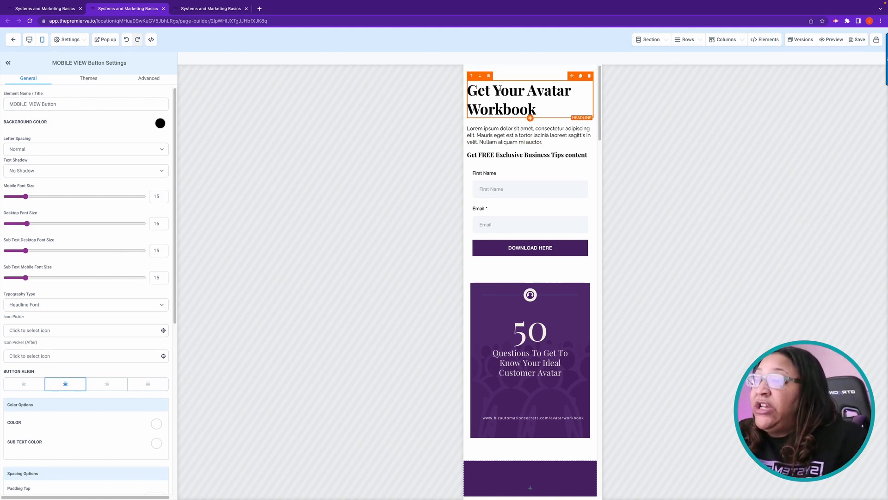
left_click(537, 90)
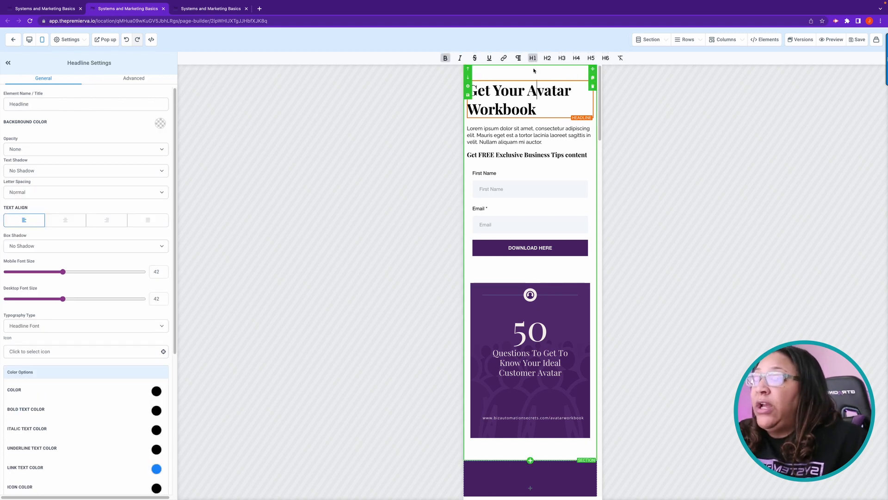
left_click(12, 107)
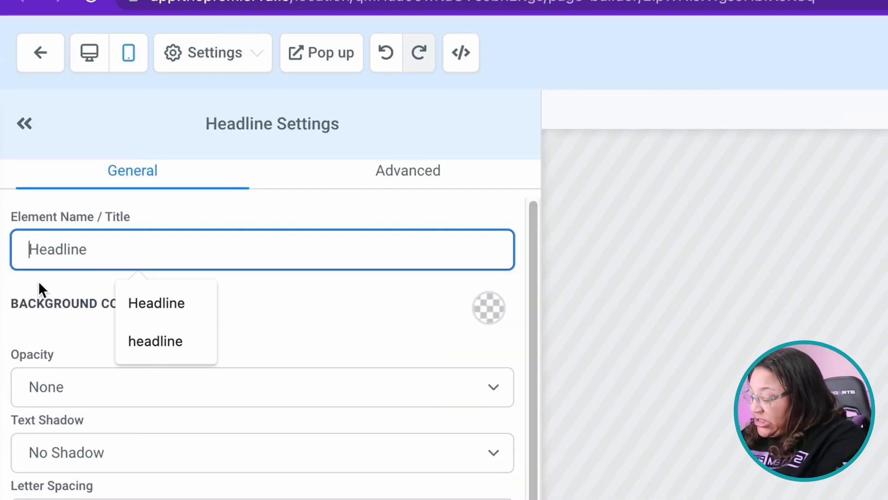
type("D")
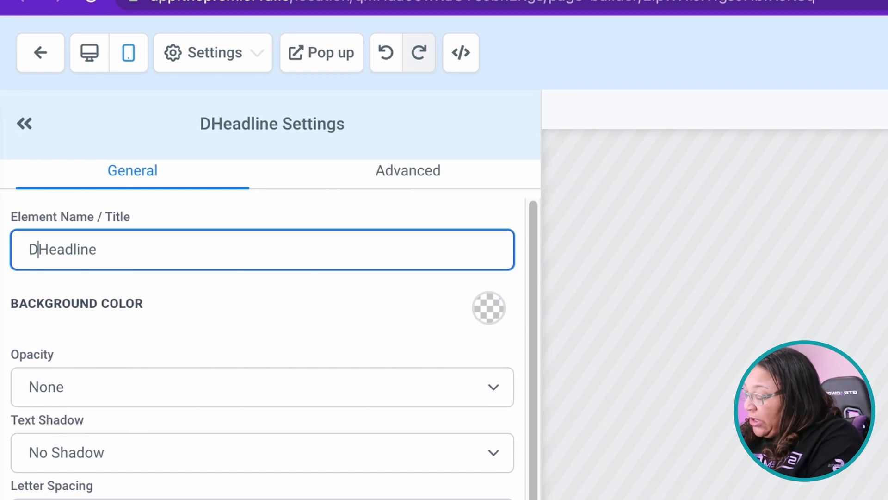
type("esktop")
key("Return")
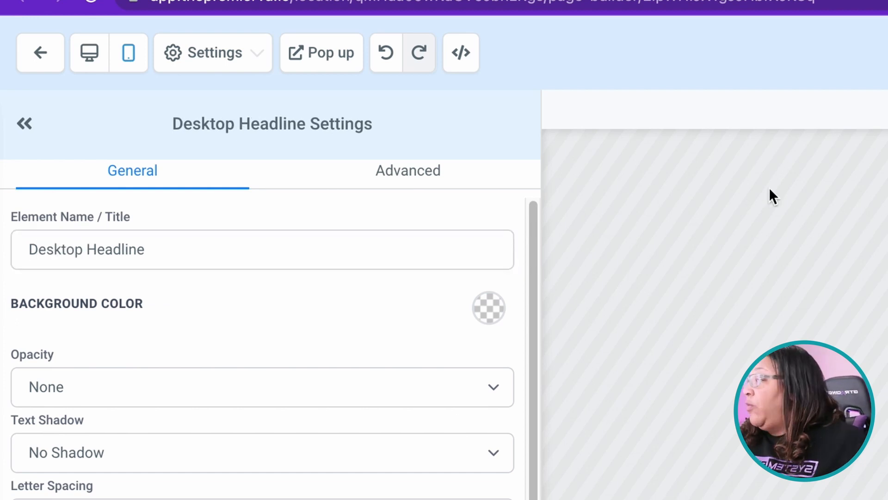
- Duplicate the Desktop Headline and turn off mobile visibility for one of the two, leaving it for desktop only
left_click(421, 177)
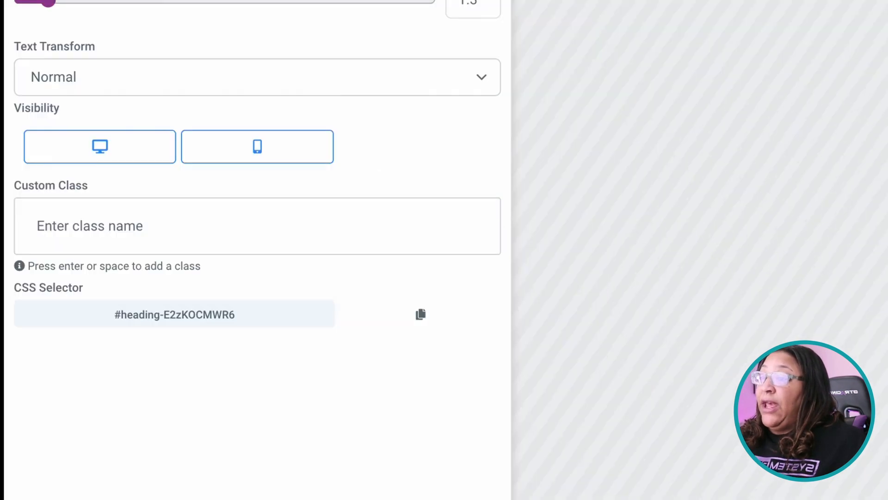
left_click(240, 154)
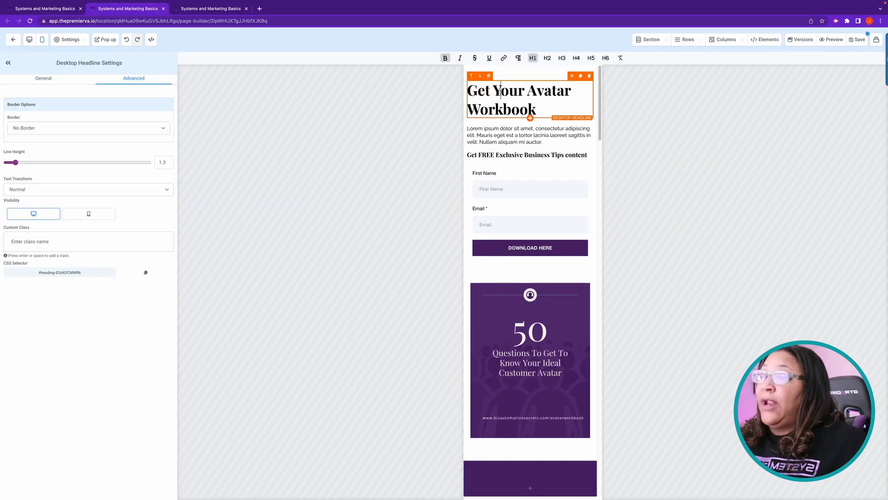
- Rename the other copy of the "Get Your Avatar Workbook" headline as "Mobile Headline" and save the page
left_click(500, 92)
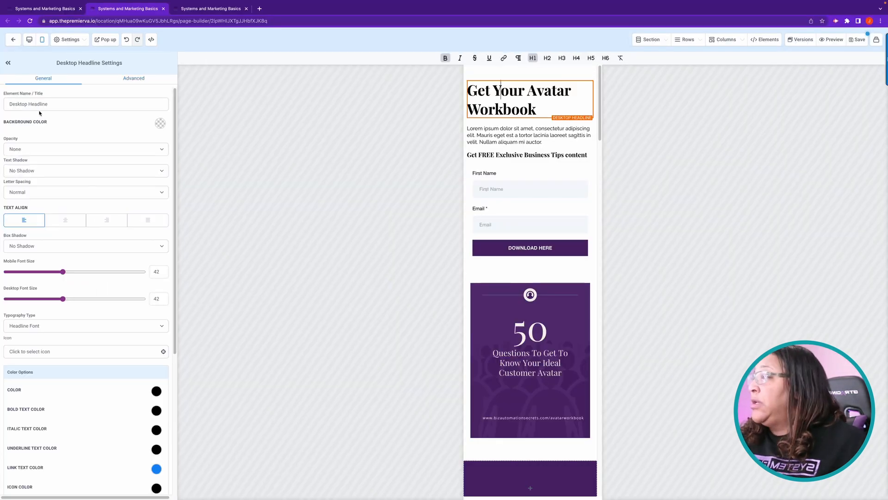
left_click_drag(26, 103, 8, 103)
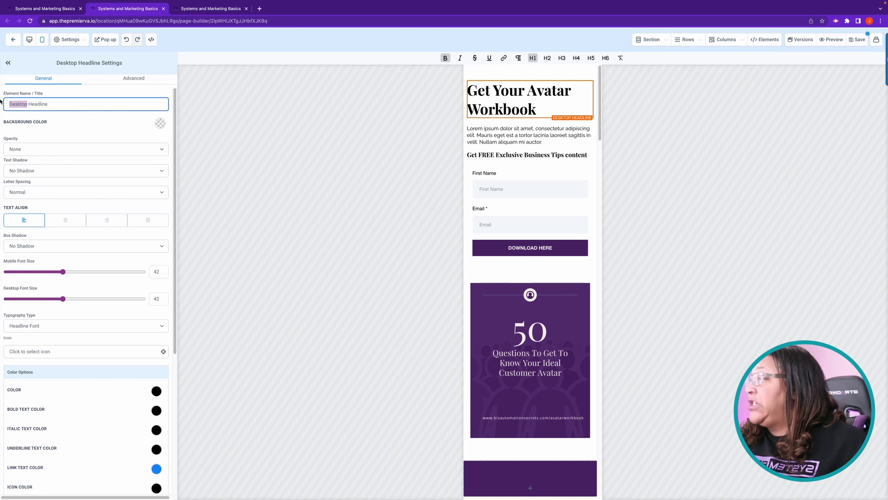
type("Mo")
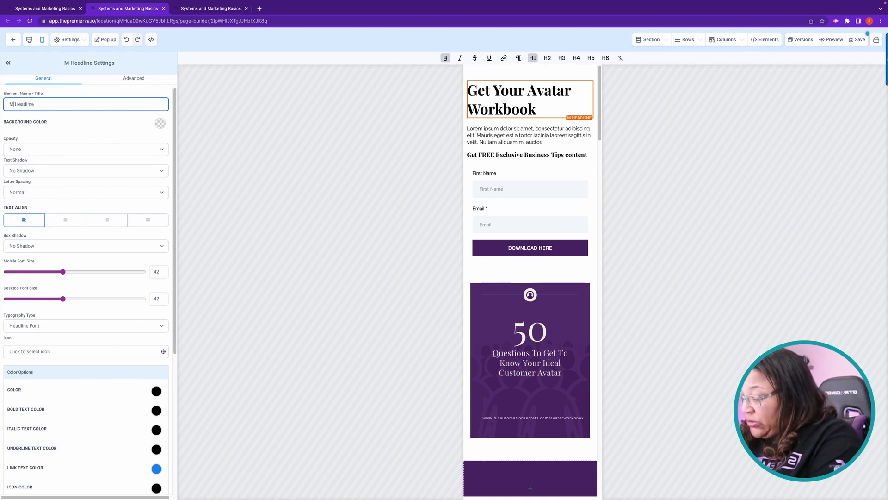
type("bile")
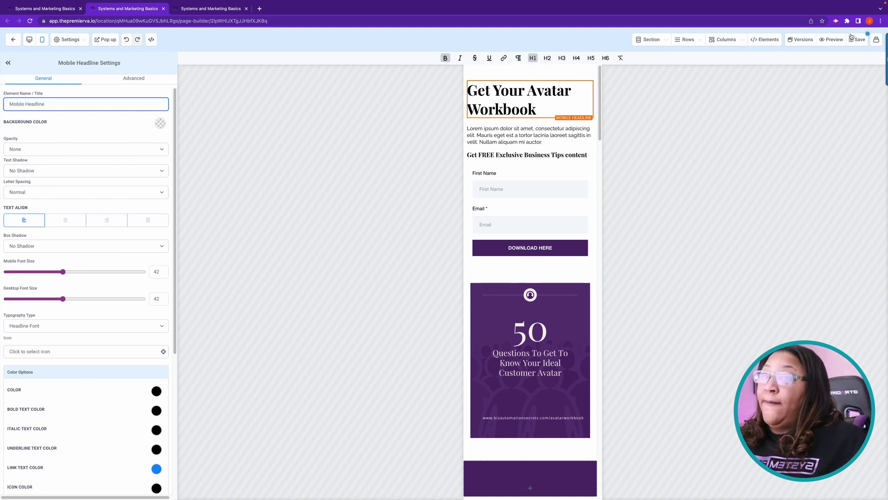
left_click(694, 140)
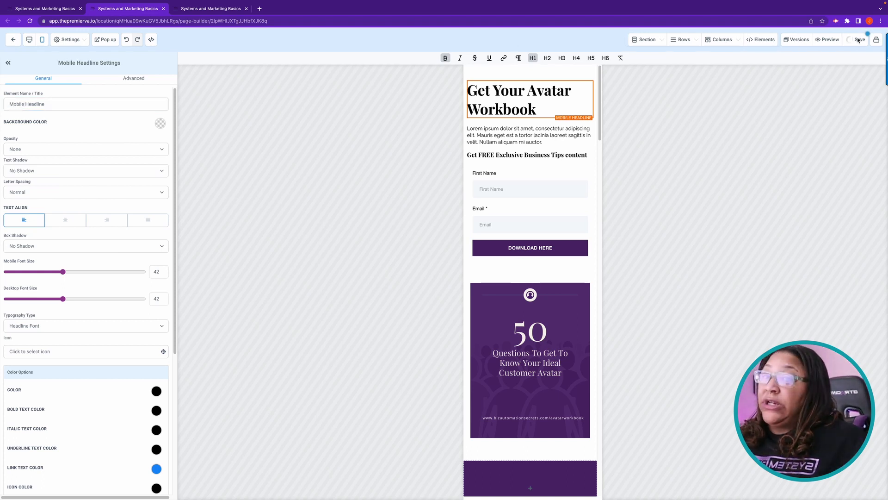
- Compare the desktop and mobile views, turn off desktop visibility for the Mobile Headline and save the page
left_click(132, 78)
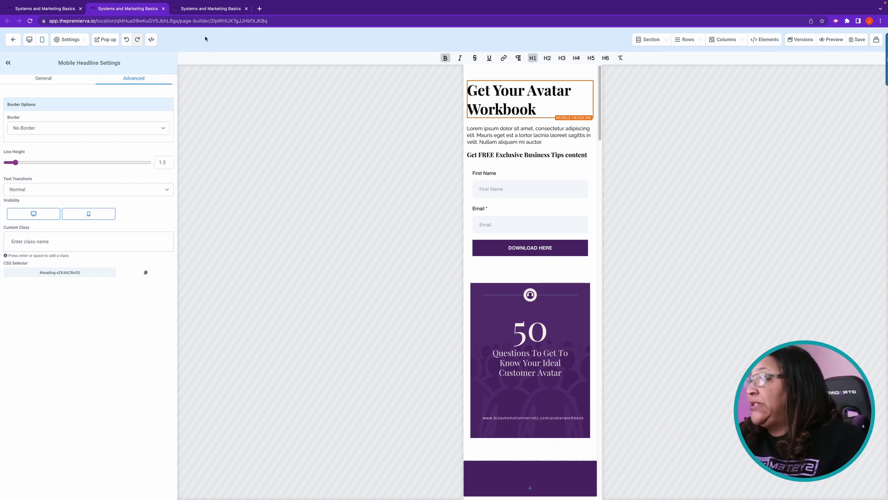
left_click(29, 41)
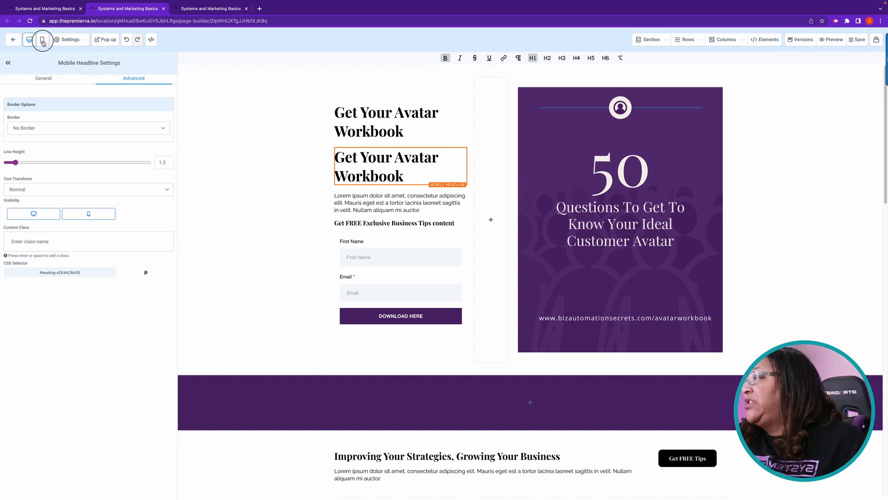
left_click(42, 41)
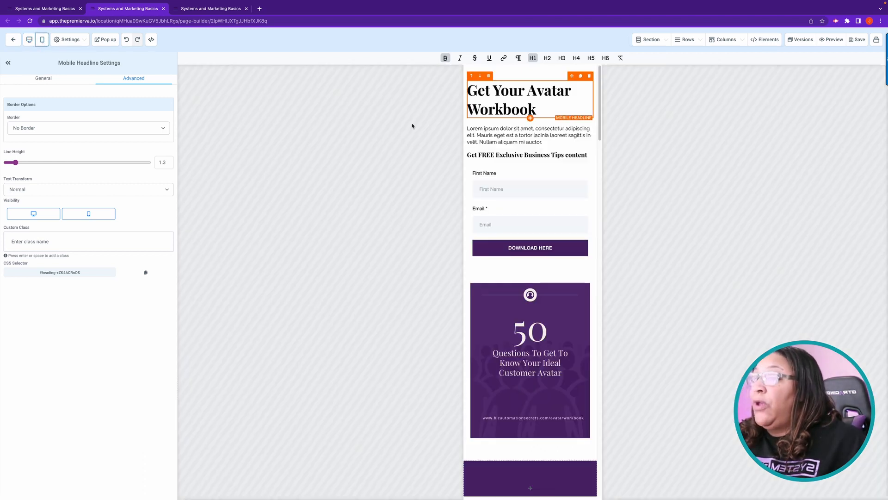
left_click(24, 218)
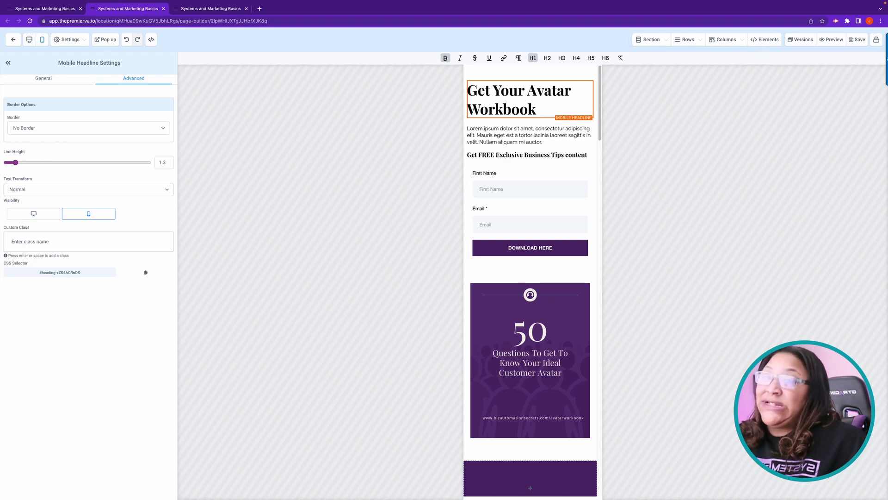
left_click(857, 40)
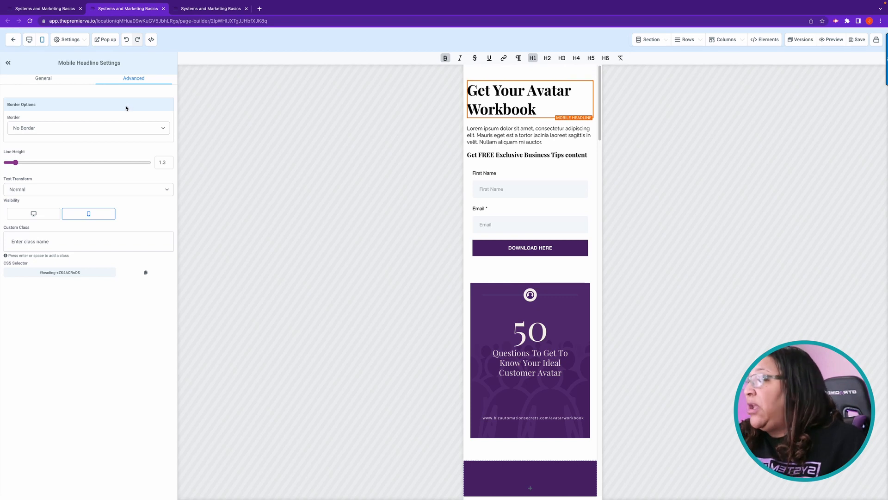
- Try justified alignment on the Mobile Headline, settle on center alignment and save the page
left_click(39, 78)
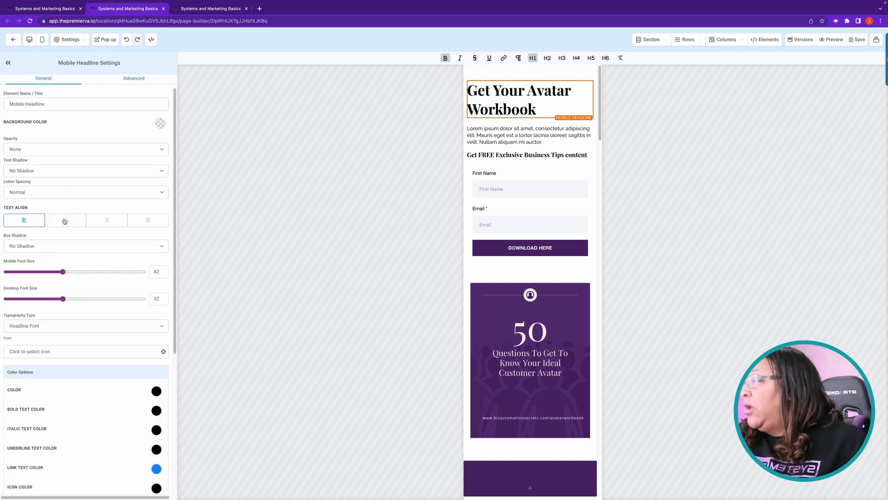
left_click(65, 220)
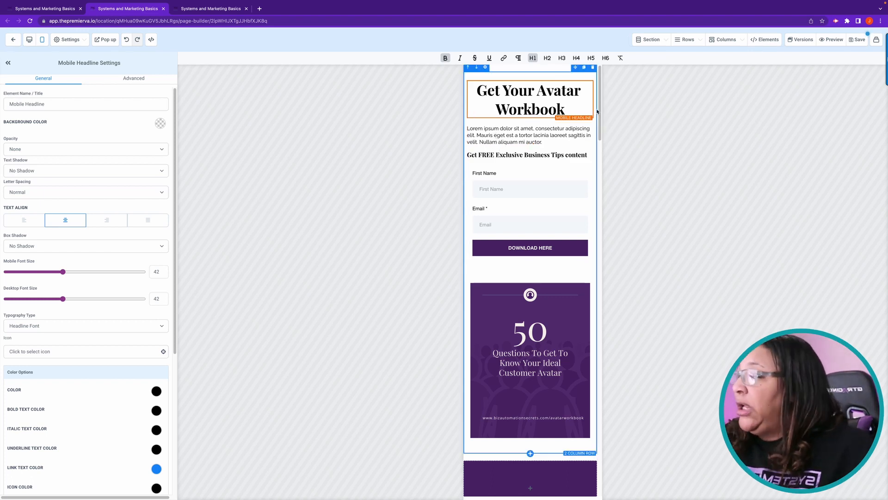
left_click(146, 221)
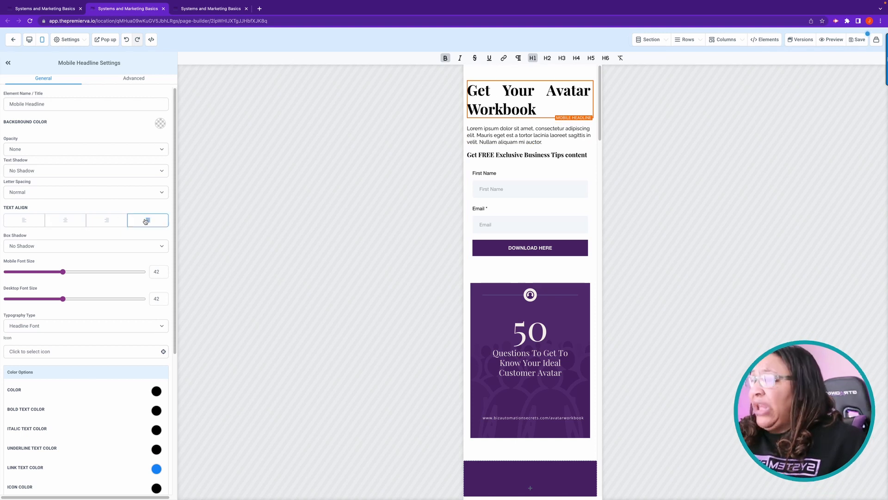
left_click(58, 222)
left_click(144, 224)
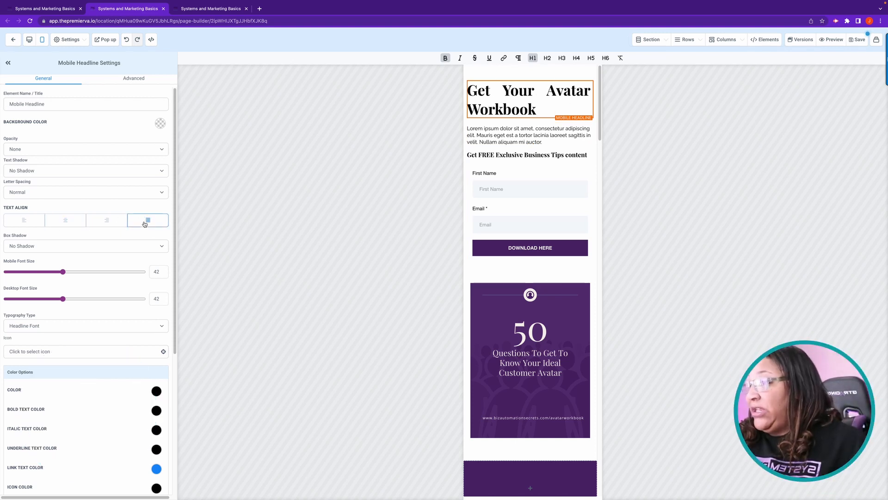
left_click(66, 221)
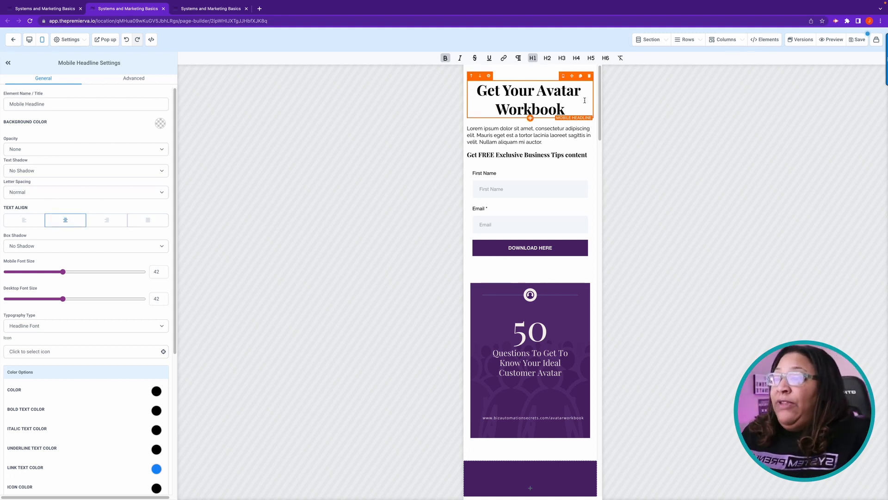
left_click(857, 39)
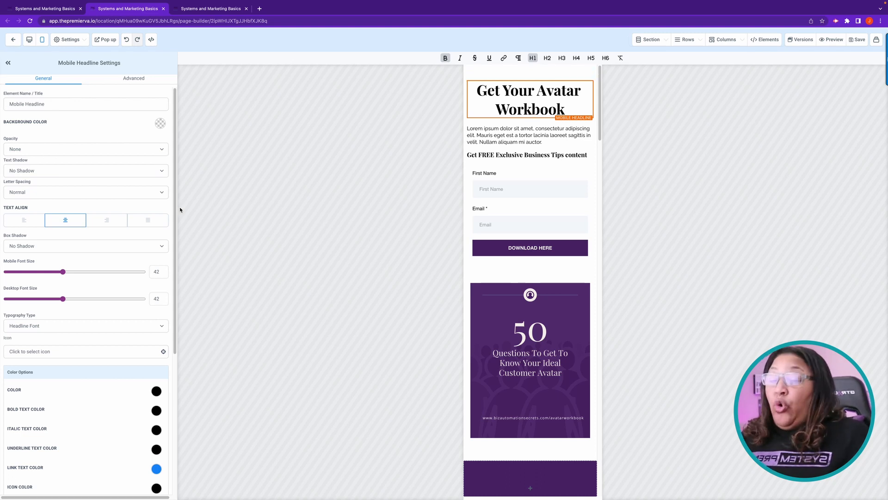
left_click(852, 43)
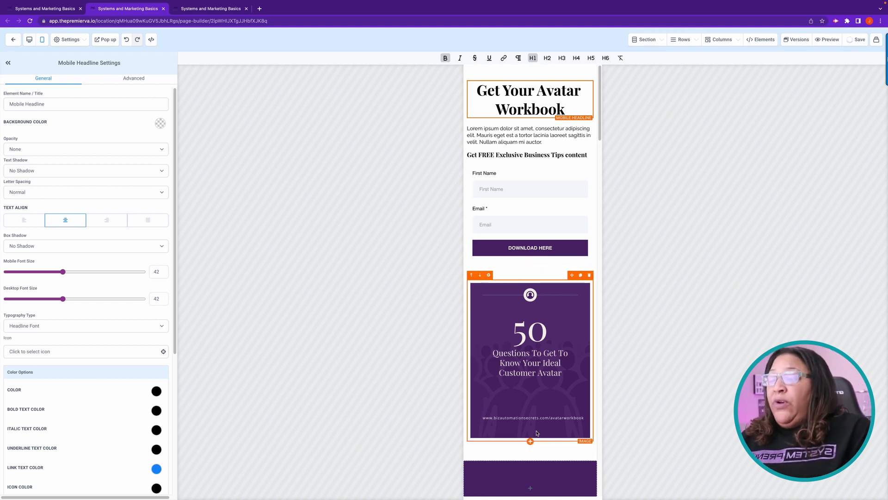
- Review the mobile layout further down the page and open the settings of the paragraph just above the grey icon section
scroll(566, 420, "down", 10)
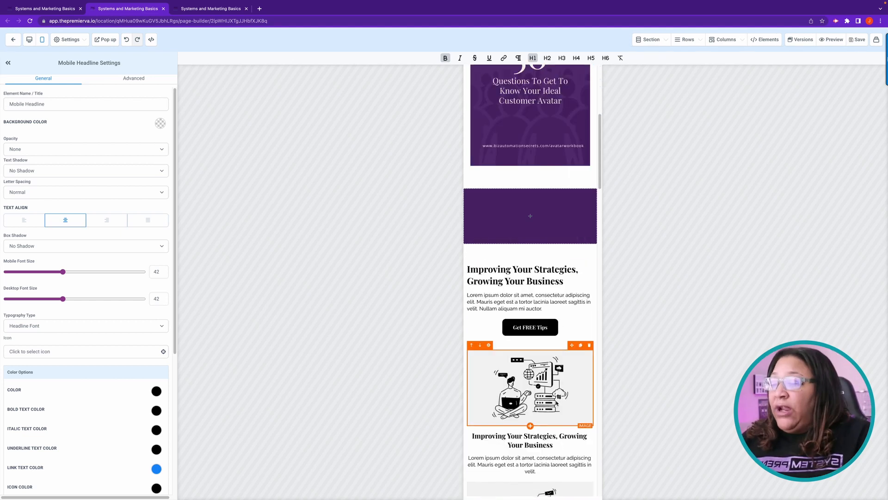
scroll(555, 400, "down", 10)
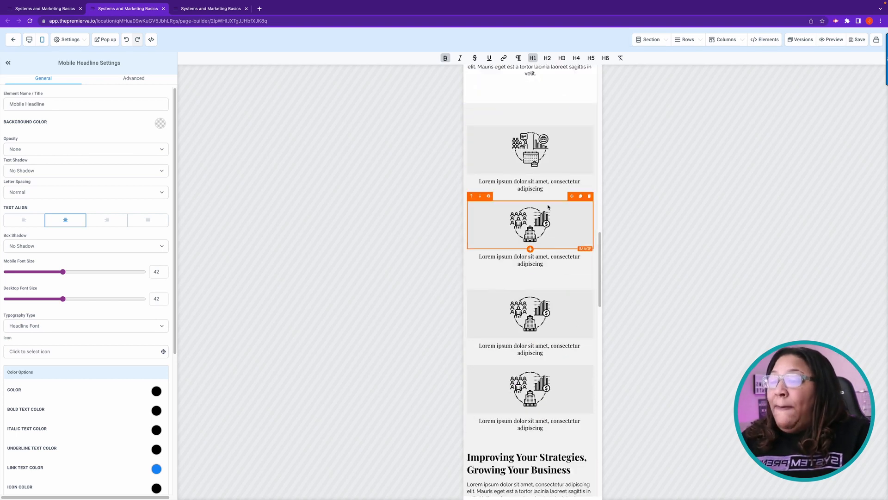
scroll(580, 272, "up", 3)
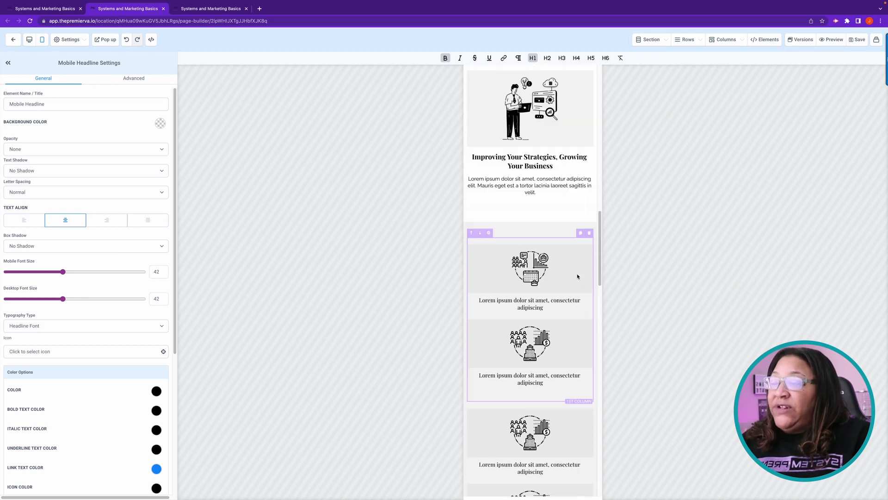
left_click(541, 198)
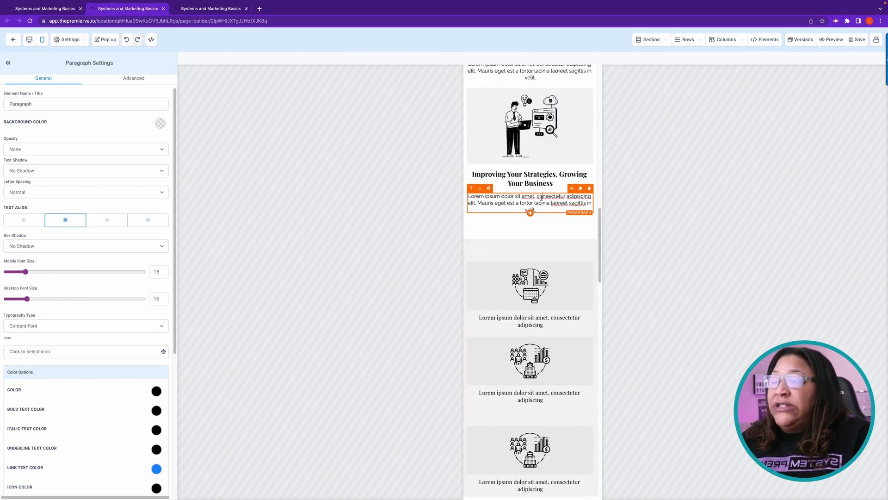